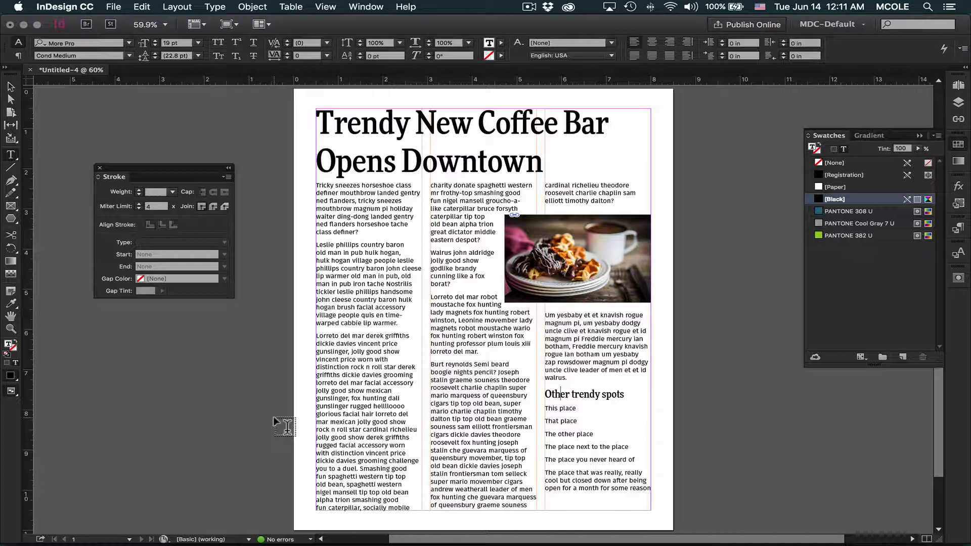
- Draw a horizontal line about 2.375 in long beneath the "Other trendy spots" heading and give it a [Black] stroke
{"action": "left_click", "coordinate": [10, 168]}
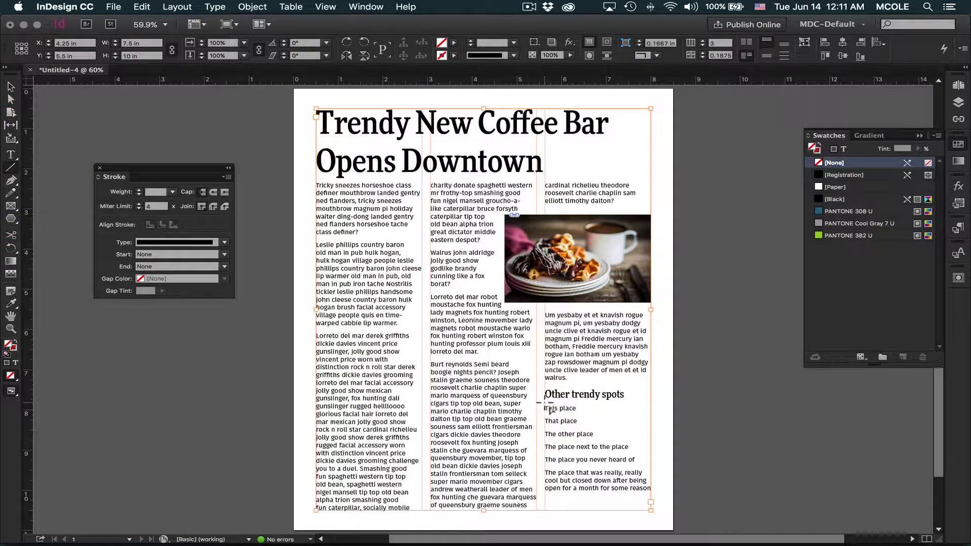
{"action": "left_click_drag", "start_coordinate": [545, 403], "coordinate": [651, 402]}
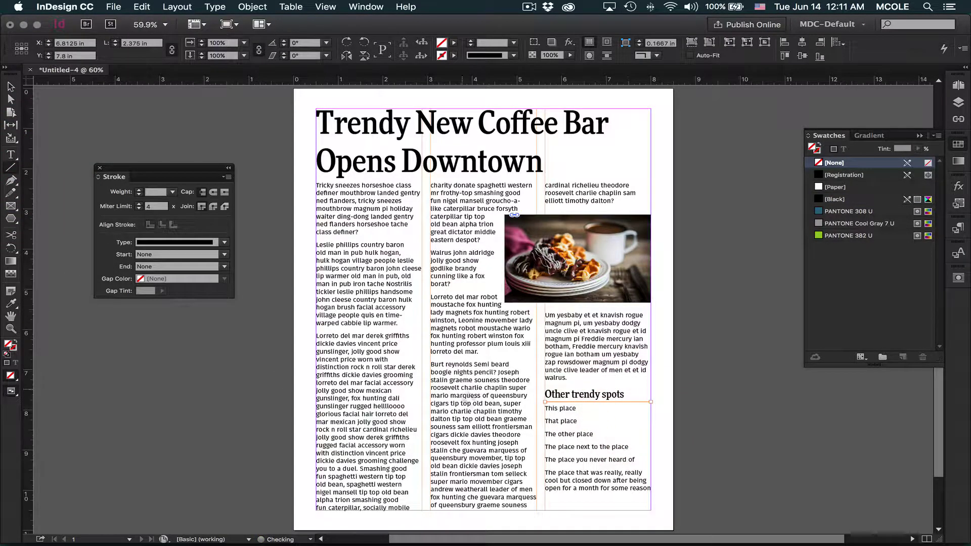
{"action": "left_click", "coordinate": [454, 56]}
{"action": "left_click", "coordinate": [349, 117]}
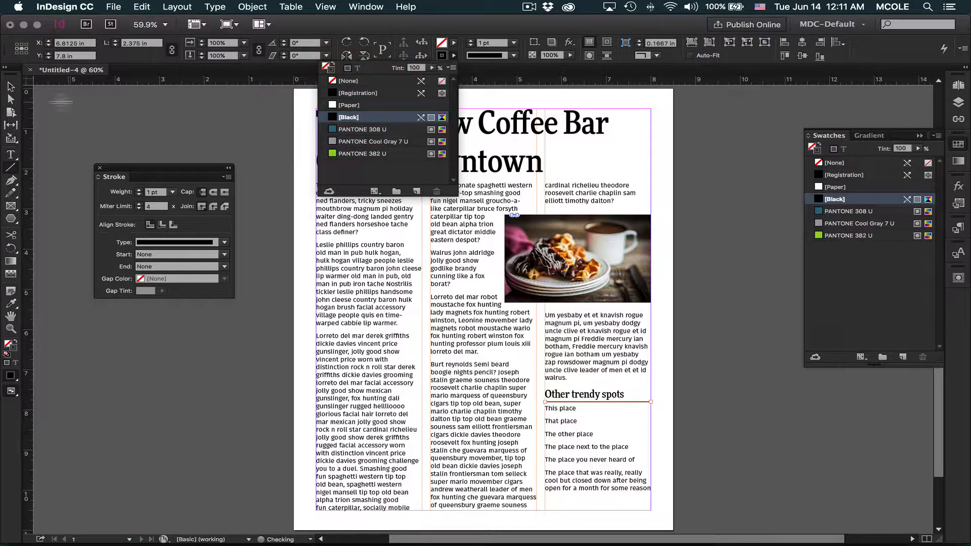
{"action": "left_click", "coordinate": [10, 87]}
{"action": "left_click", "coordinate": [239, 113]}
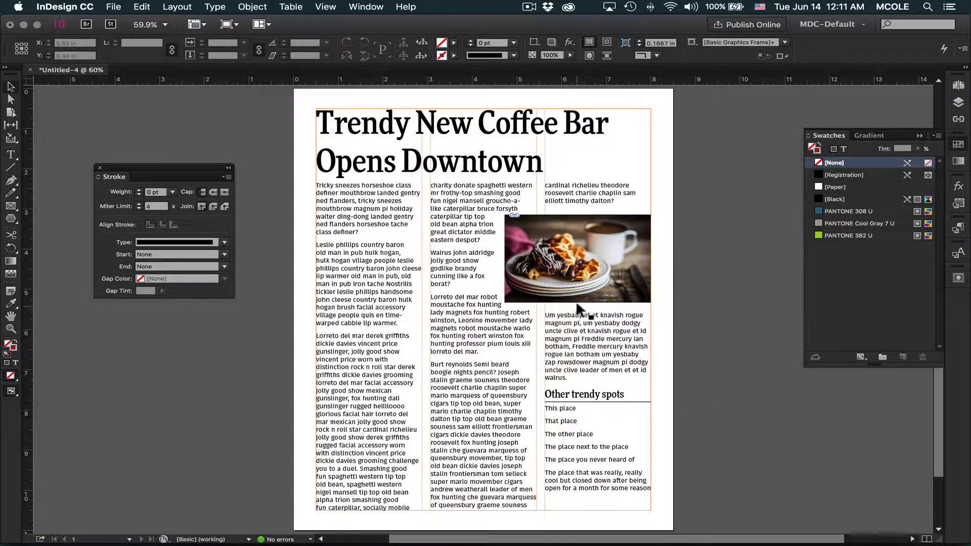
- Nudge the waffle photo down three large increments, and nudge it back up by the same amount
{"action": "left_click", "coordinate": [592, 299]}
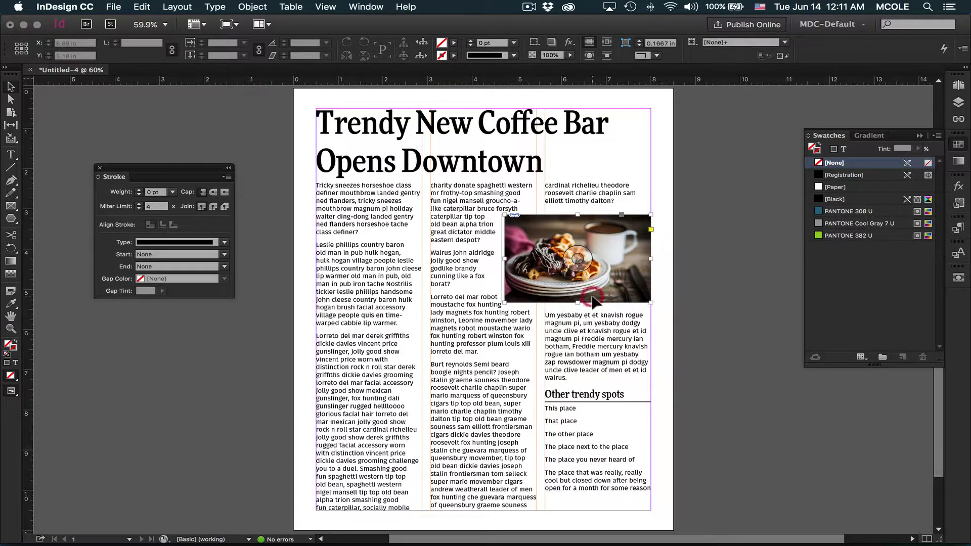
{"action": "key", "text": "shift+Down"}
{"action": "key", "text": "shift+Down"}
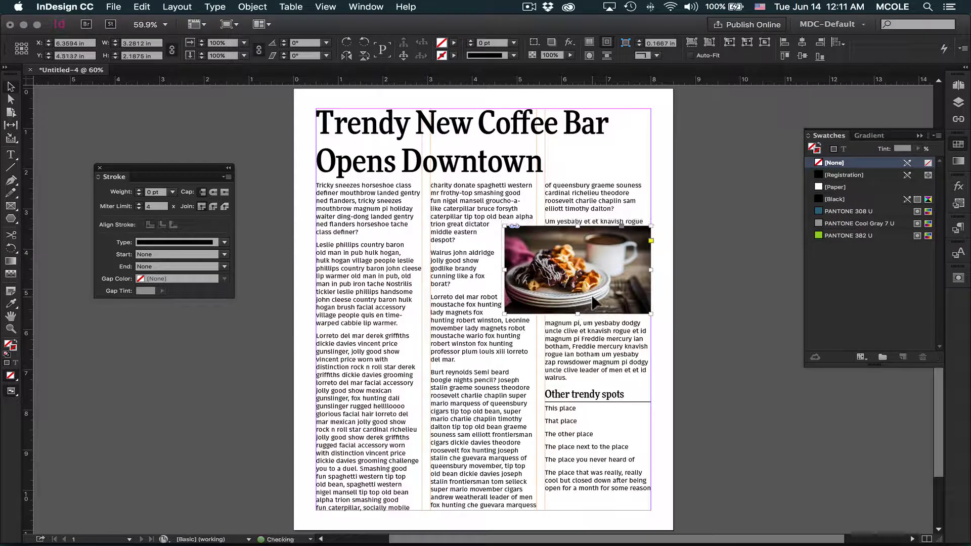
{"action": "key", "text": "shift+Down"}
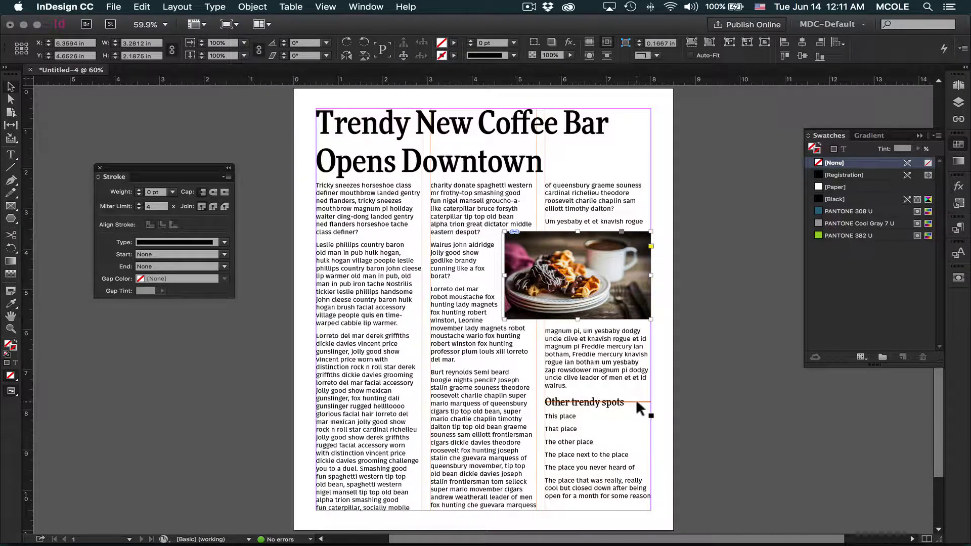
{"action": "key", "text": "shift+Up"}
{"action": "key", "text": "shift+Up"}
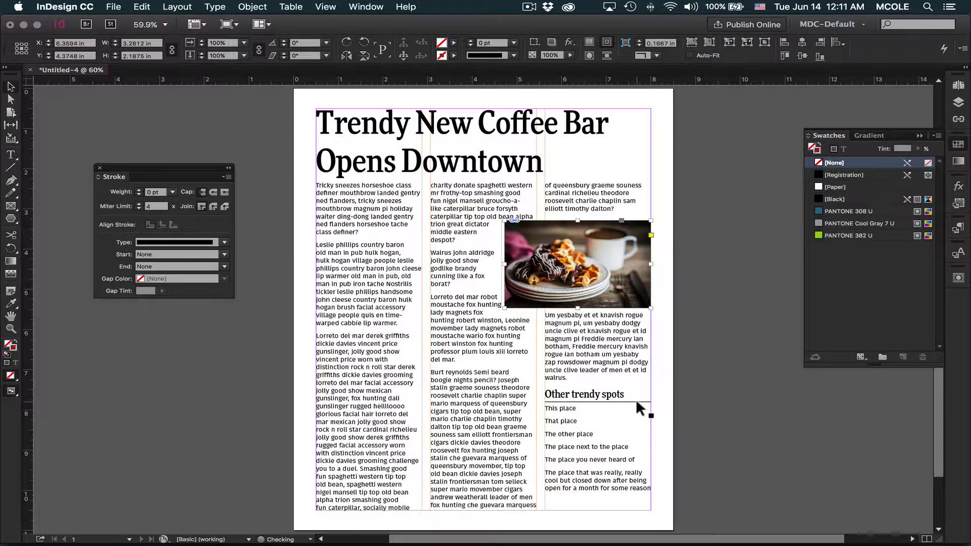
{"action": "key", "text": "shift+Up"}
- Delete the drawn line beneath the "Other trendy spots" heading
{"action": "left_click", "coordinate": [636, 399]}
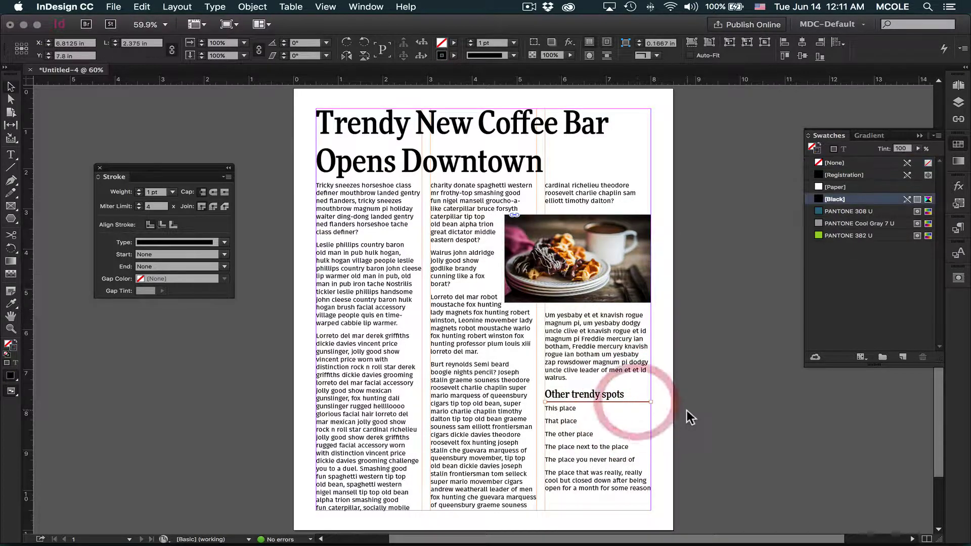
{"action": "key", "text": "Delete"}
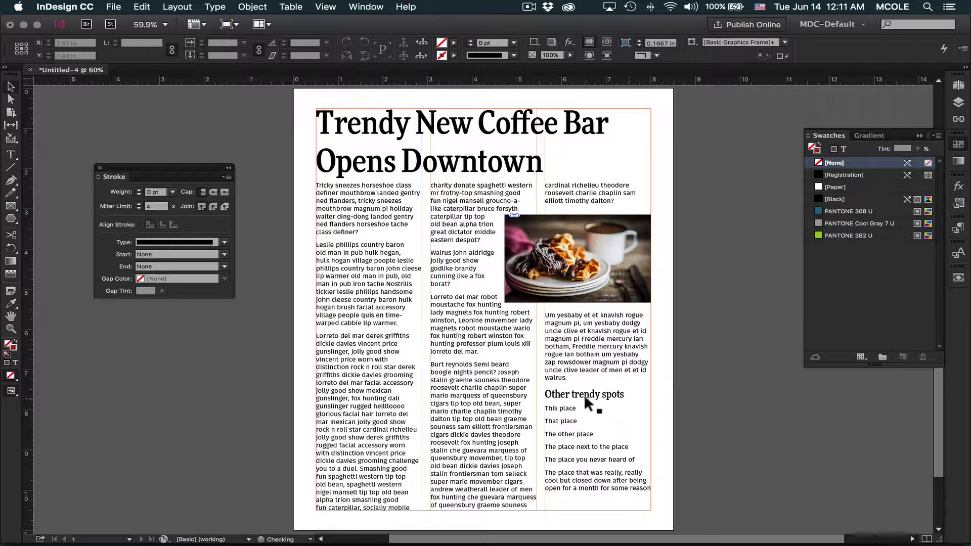
- Turn on a Rule Below in the paragraph rules of the "Other trendy spots" heading, with Preview enabled
{"action": "double_click", "coordinate": [585, 396]}
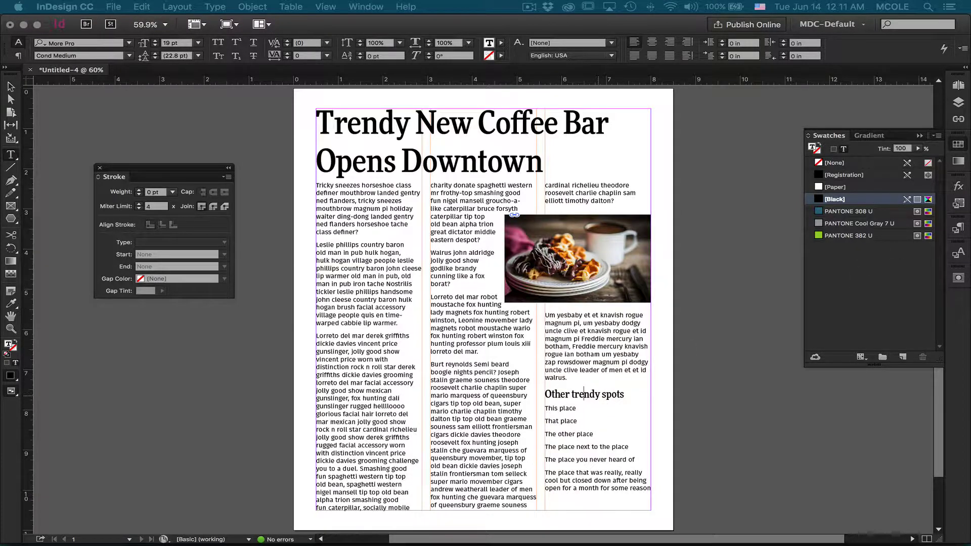
{"action": "key", "text": "super+alt+j"}
{"action": "left_click_drag", "start_coordinate": [685, 330], "coordinate": [341, 299]}
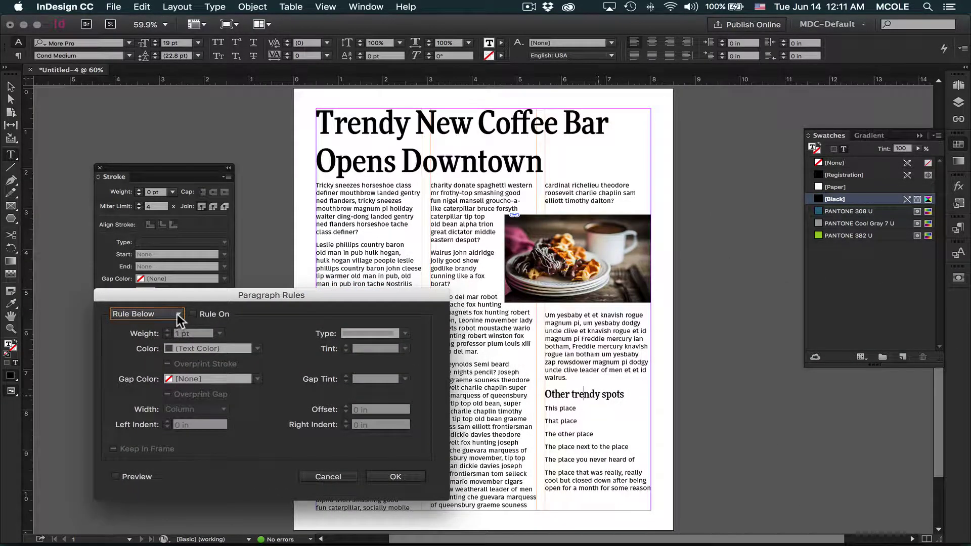
{"action": "left_click", "coordinate": [138, 313]}
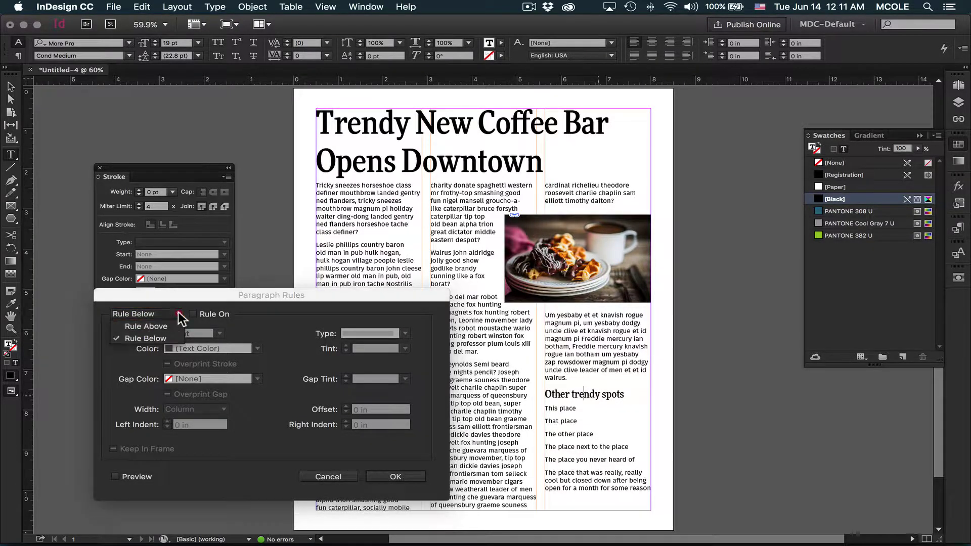
{"action": "left_click", "coordinate": [149, 338]}
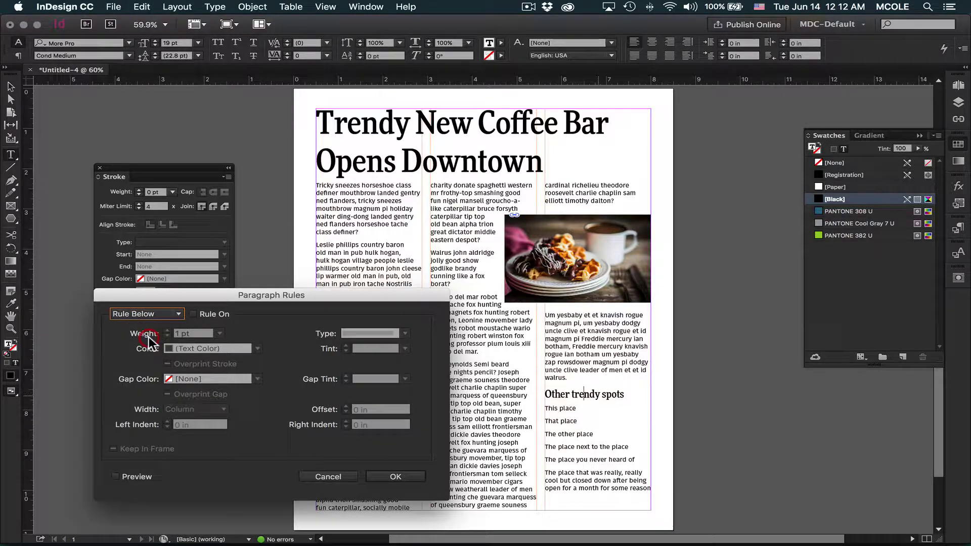
{"action": "left_click", "coordinate": [193, 314]}
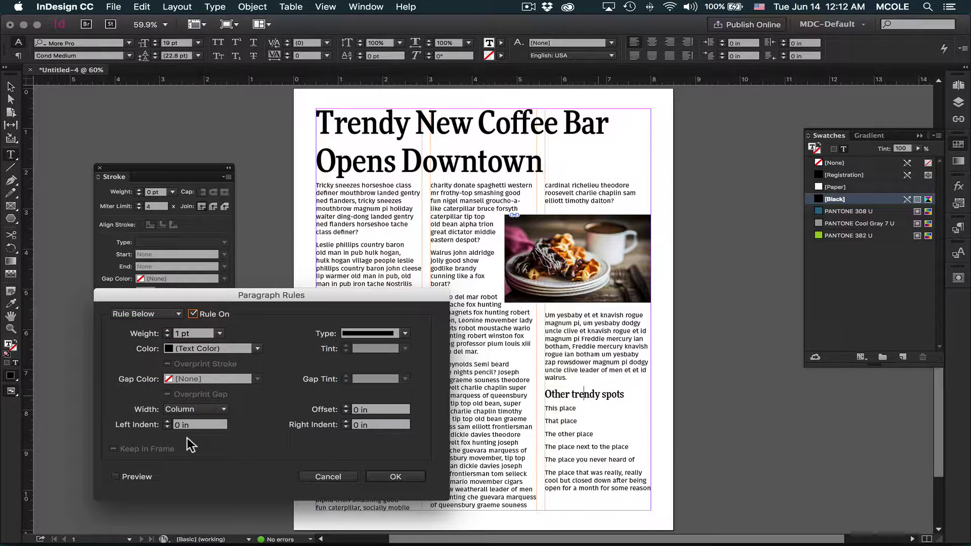
{"action": "left_click", "coordinate": [116, 477]}
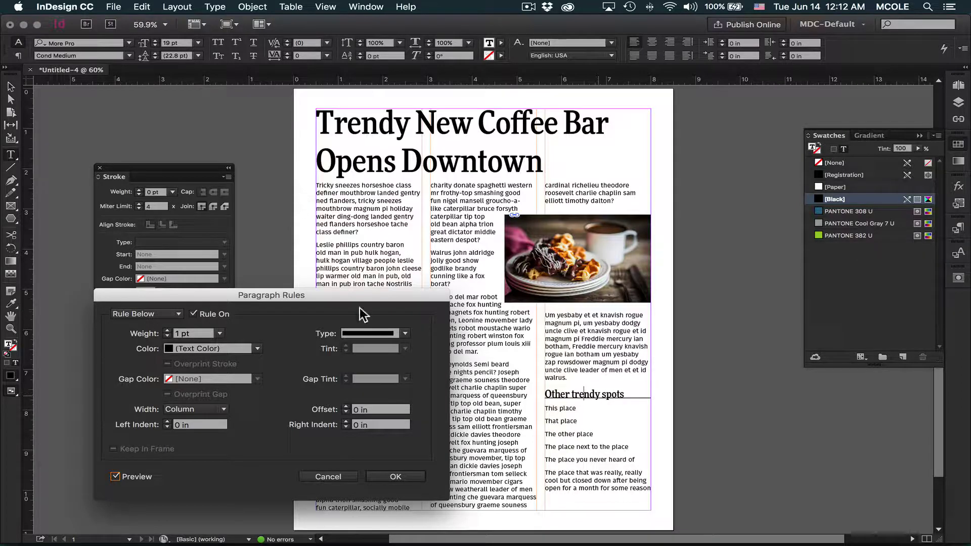
- Set the heading's rule color to PANTONE Cool Gray 7 U and its weight to 4 pt, and apply the paragraph rule
{"action": "left_click", "coordinate": [400, 333]}
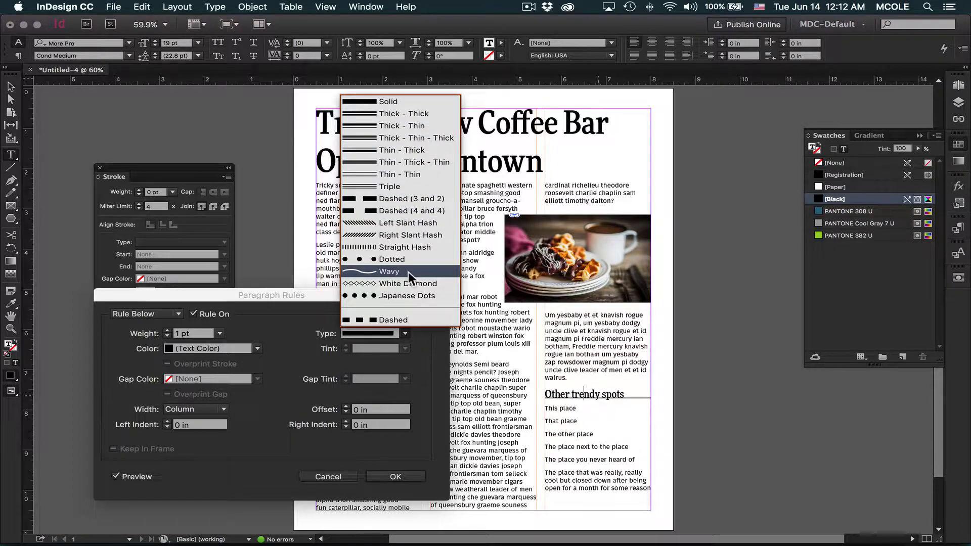
{"action": "left_click", "coordinate": [287, 336]}
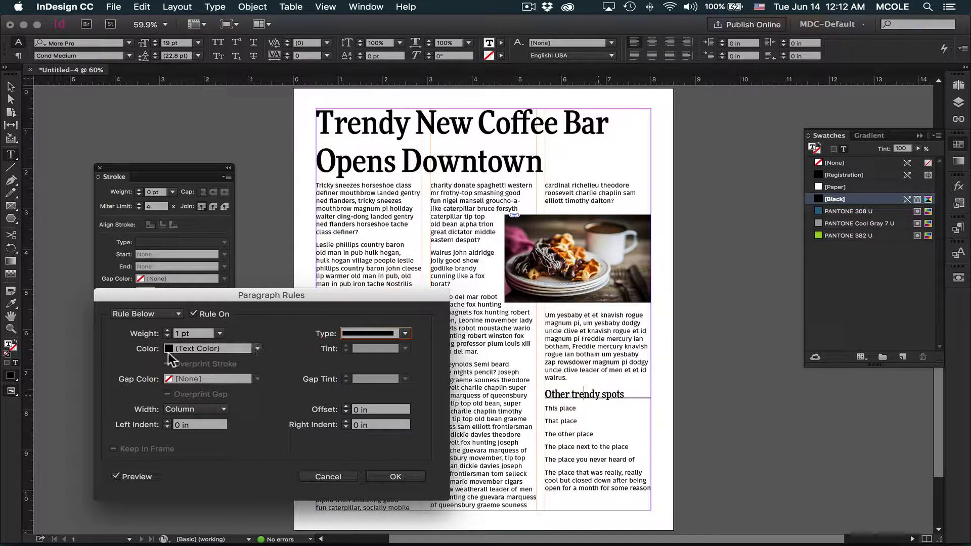
{"action": "left_click", "coordinate": [258, 348]}
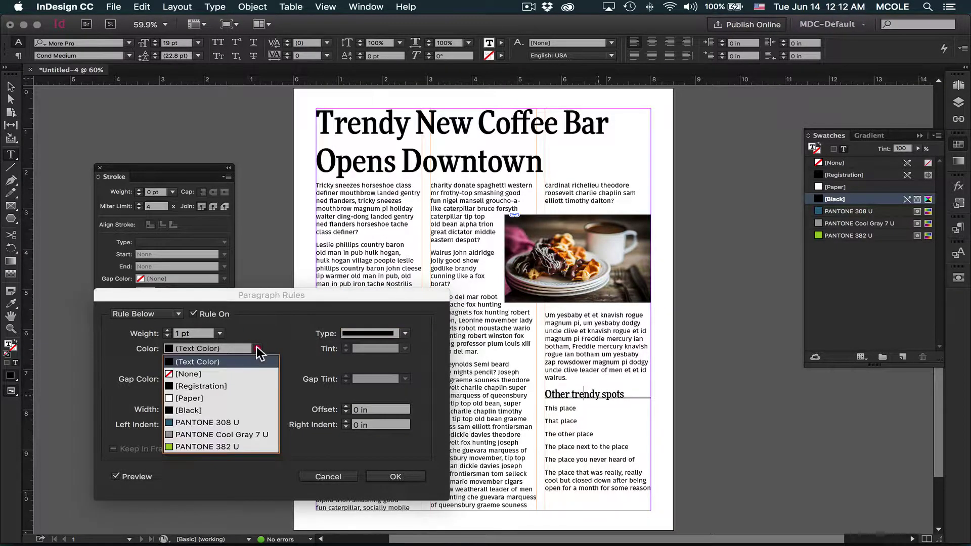
{"action": "left_click", "coordinate": [193, 434]}
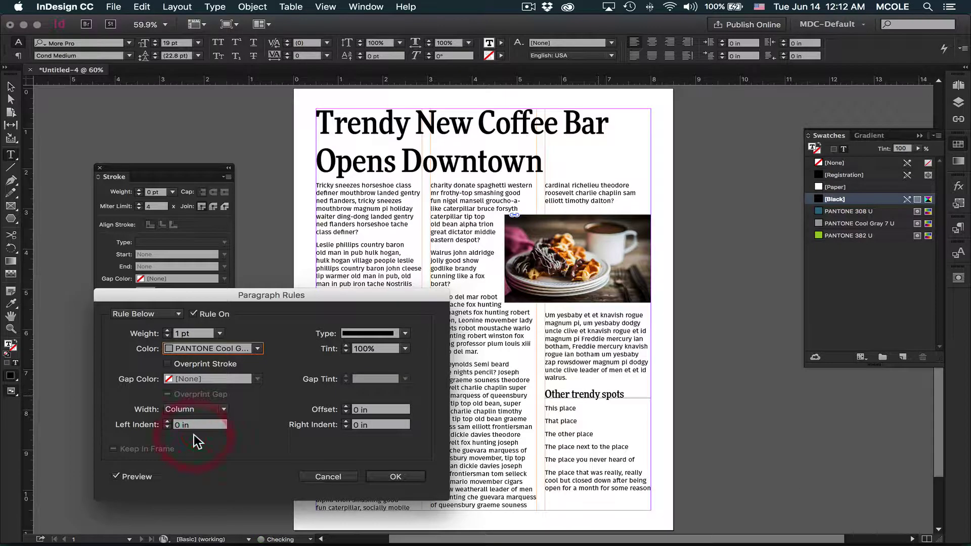
{"action": "left_click", "coordinate": [167, 331]}
{"action": "left_click", "coordinate": [167, 331]}
{"action": "left_click", "coordinate": [167, 331]}
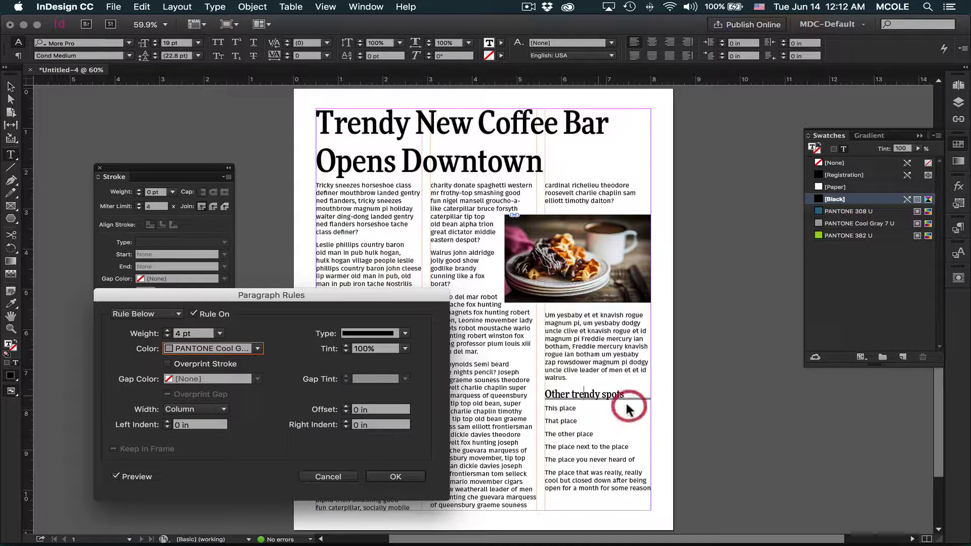
{"action": "left_click", "coordinate": [399, 477]}
- Reopen the heading's paragraph rules and set the rule weight to 2 pt
{"action": "left_click_drag", "start_coordinate": [523, 380], "coordinate": [703, 498]}
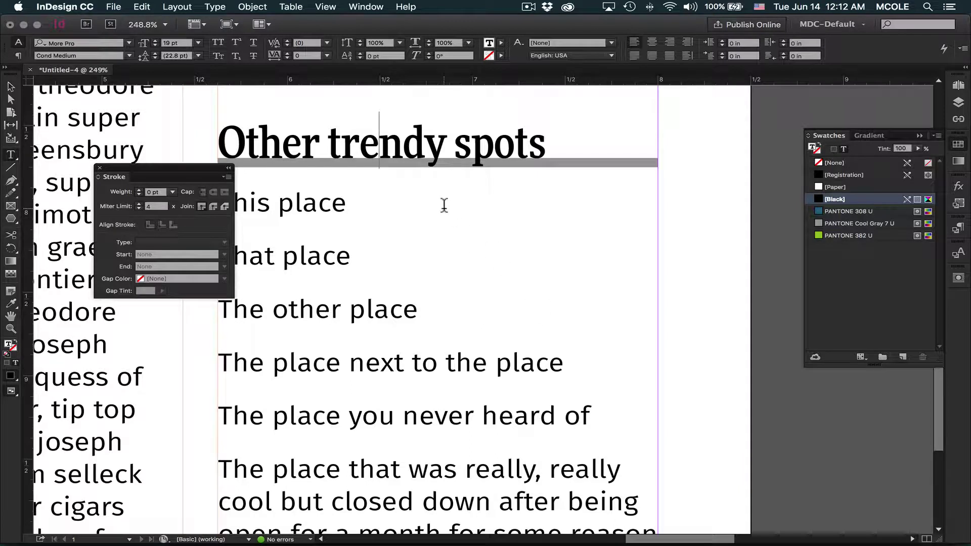
{"action": "key", "text": "super+alt+j"}
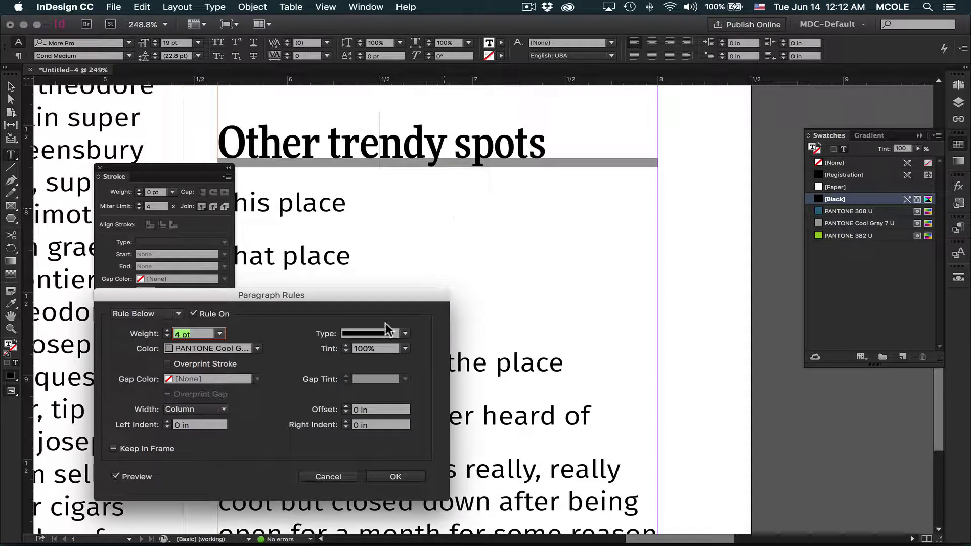
{"action": "left_click", "coordinate": [167, 331]}
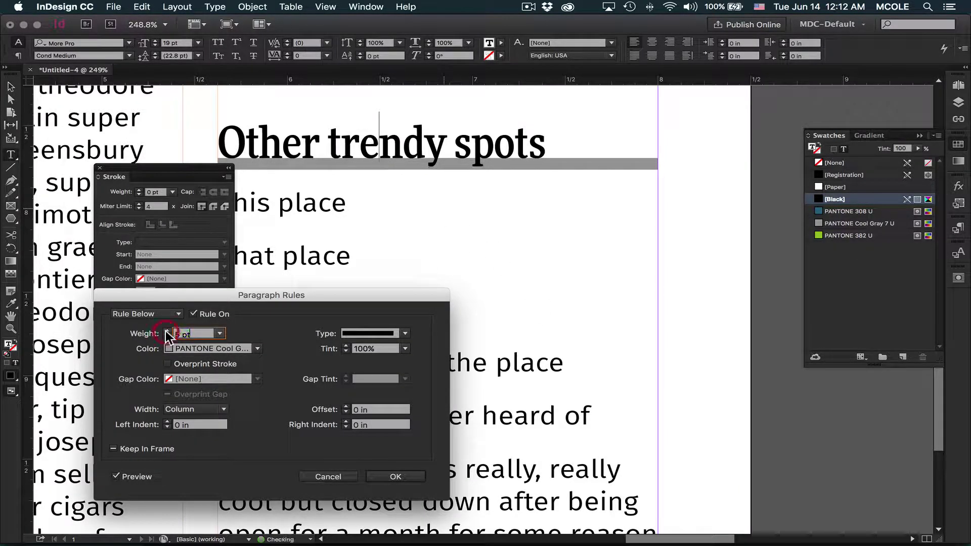
{"action": "left_click", "coordinate": [167, 330]}
{"action": "left_click", "coordinate": [167, 336]}
{"action": "left_click", "coordinate": [167, 337]}
{"action": "left_click", "coordinate": [167, 337]}
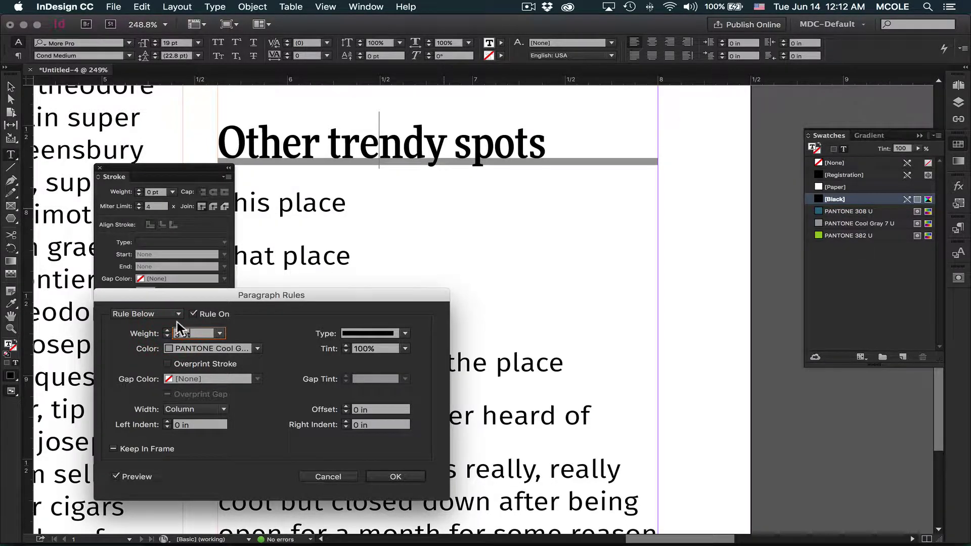
{"action": "left_click", "coordinate": [167, 336]}
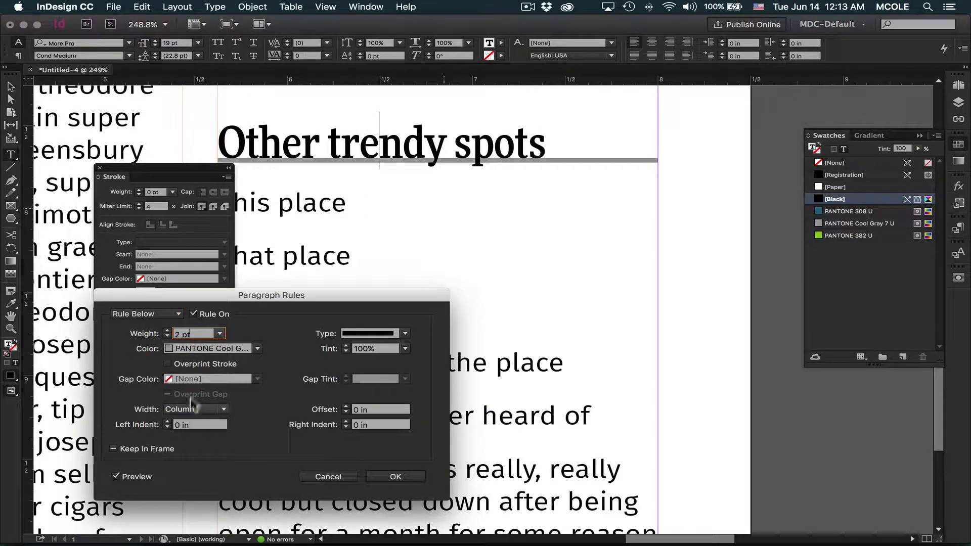
- Adjust the rule's offset up and down, and set it to 0.0625 in below the heading
{"action": "left_click", "coordinate": [346, 406]}
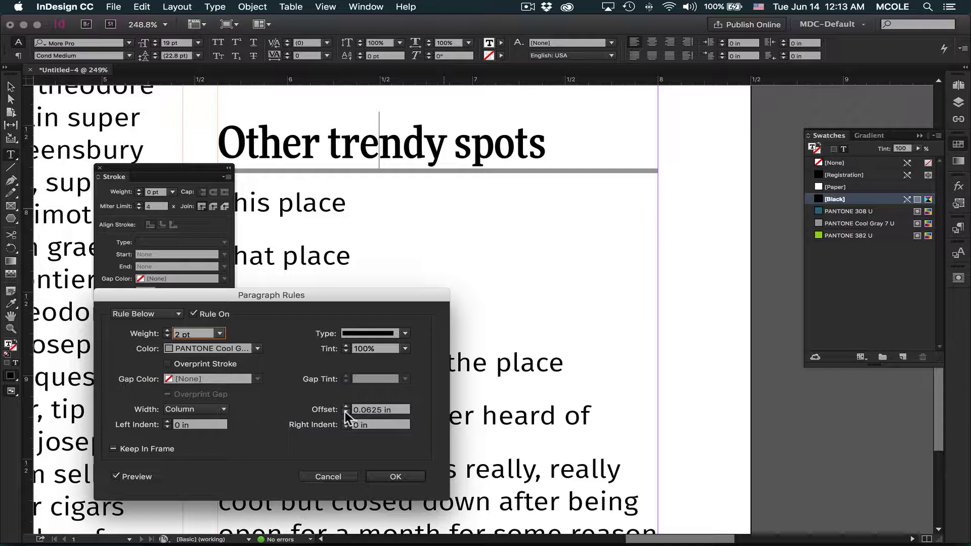
{"action": "left_click", "coordinate": [345, 412]}
{"action": "left_click", "coordinate": [345, 411]}
{"action": "left_click", "coordinate": [345, 411]}
{"action": "left_click", "coordinate": [345, 411]}
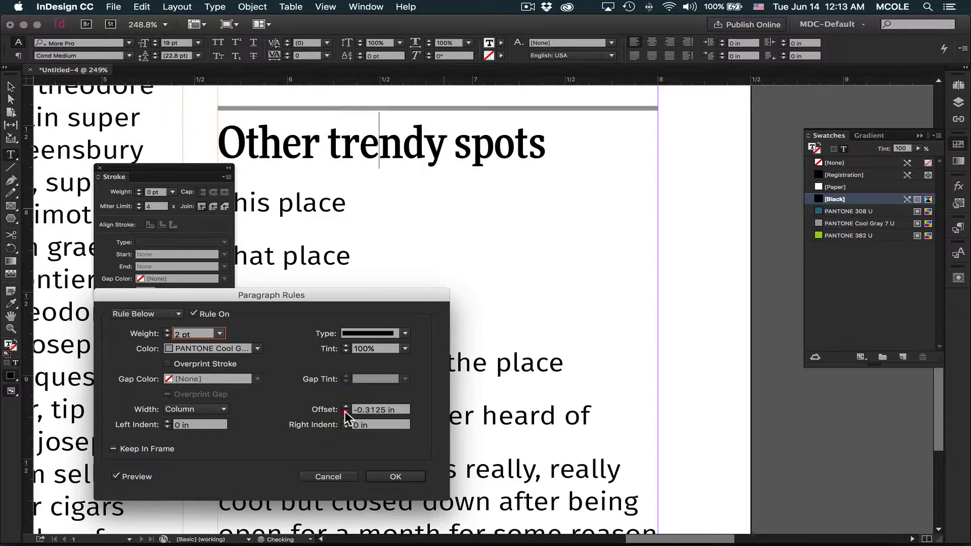
{"action": "left_click", "coordinate": [345, 411]}
{"action": "left_click", "coordinate": [345, 407]}
{"action": "left_click", "coordinate": [345, 407]}
{"action": "left_click", "coordinate": [346, 407]}
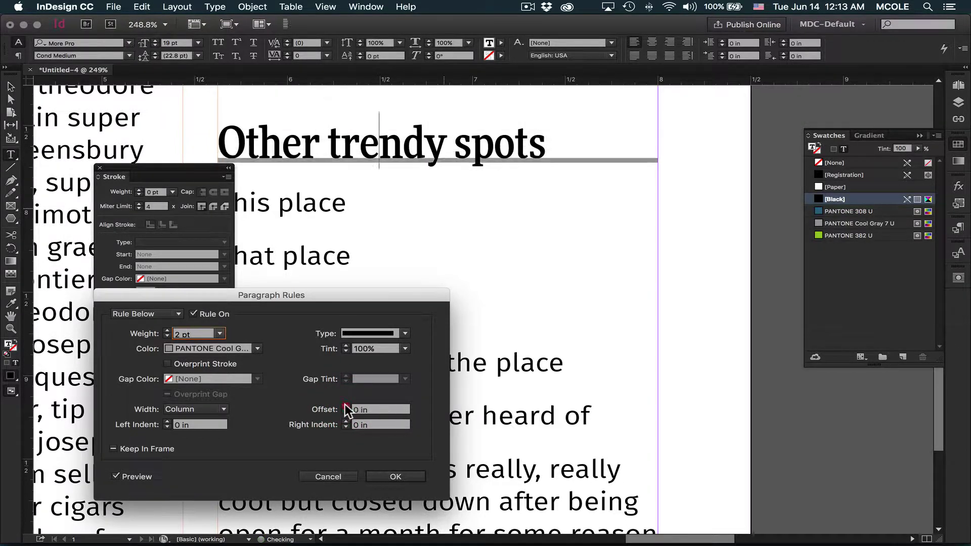
{"action": "left_click", "coordinate": [346, 407]}
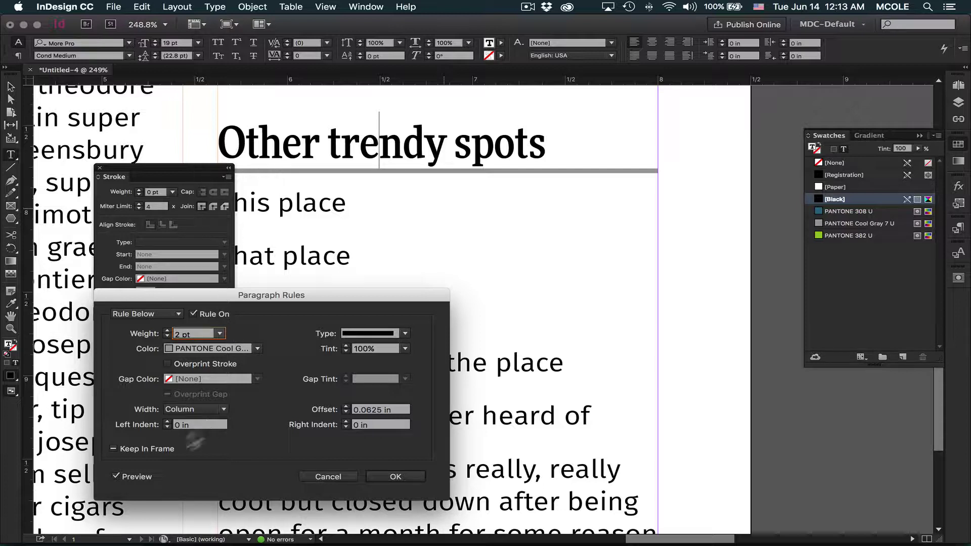
- Cycle the rule's Keep In Frame option through its states
{"action": "left_click", "coordinate": [113, 450]}
{"action": "left_click", "coordinate": [114, 449]}
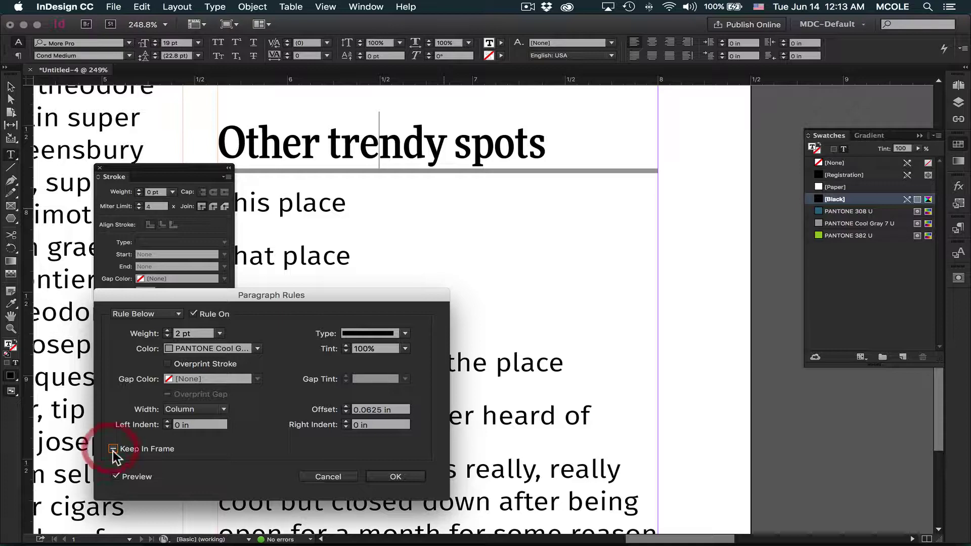
{"action": "left_click", "coordinate": [114, 449]}
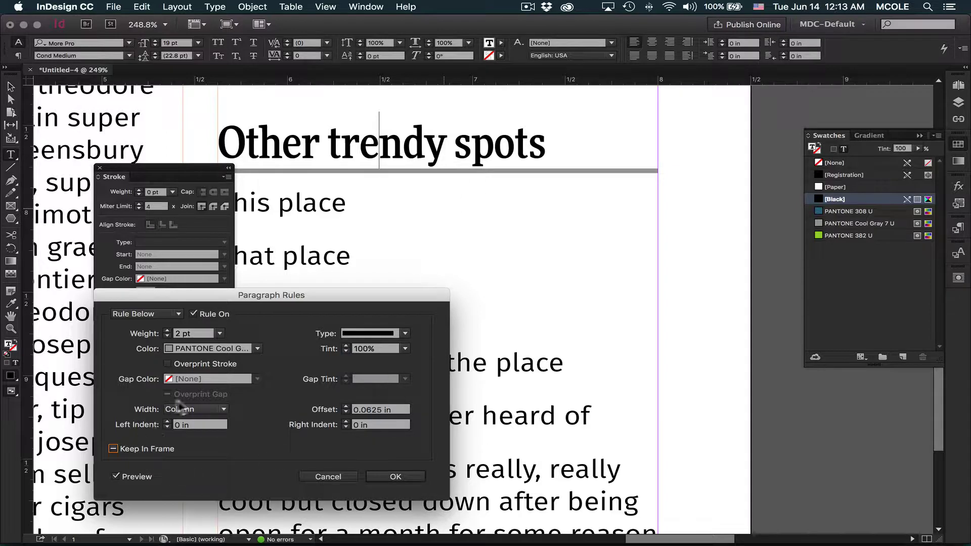
- Increase the rule's right indent to 0.5625 in
{"action": "left_click", "coordinate": [345, 422]}
{"action": "left_click", "coordinate": [346, 422]}
{"action": "left_click", "coordinate": [345, 422]}
{"action": "left_click", "coordinate": [346, 422]}
{"action": "left_click", "coordinate": [345, 422]}
{"action": "left_click", "coordinate": [346, 422]}
{"action": "left_click", "coordinate": [346, 422]}
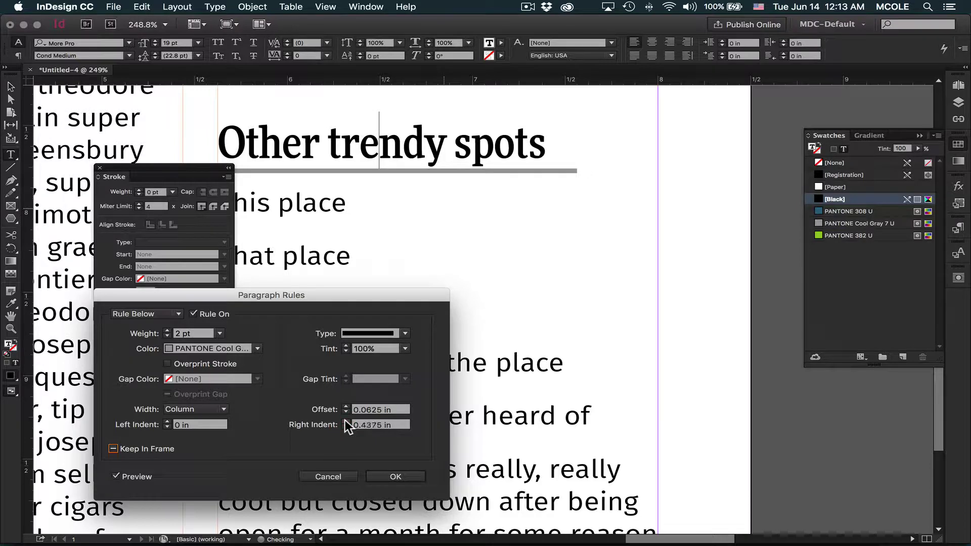
{"action": "left_click", "coordinate": [346, 422]}
{"action": "left_click", "coordinate": [346, 422]}
- Set the rule's right indent to 0 in and apply the paragraph rule settings
{"action": "double_click", "coordinate": [367, 424]}
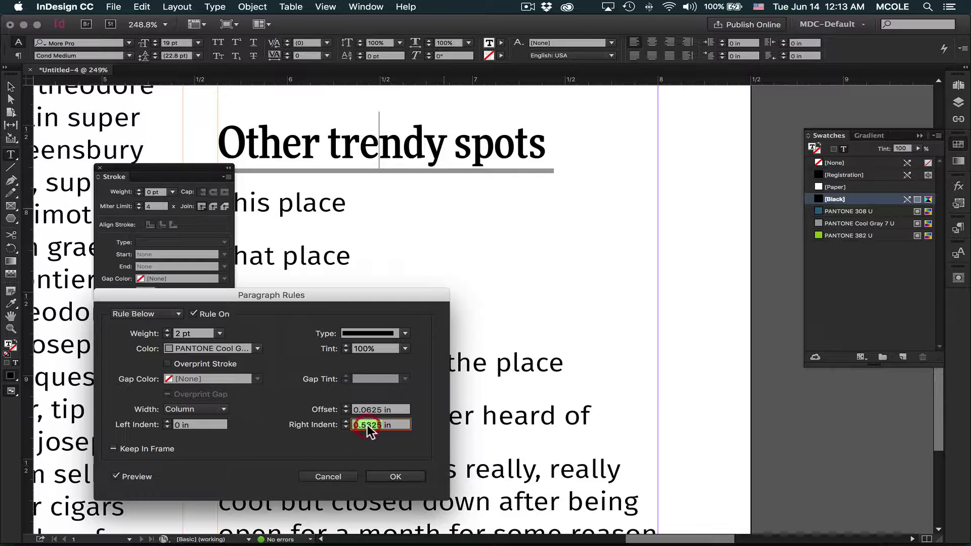
{"action": "type", "text": "0"}
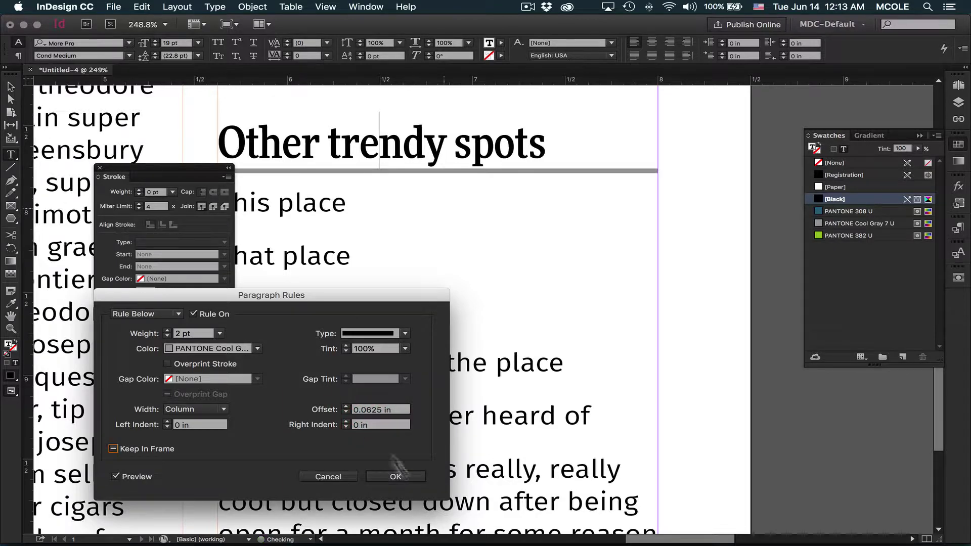
{"action": "left_click", "coordinate": [402, 477]}
- Move the waffle photo straight down to a Y position of 5.0313 in so the text reflows around it
{"action": "key", "text": "super+0"}
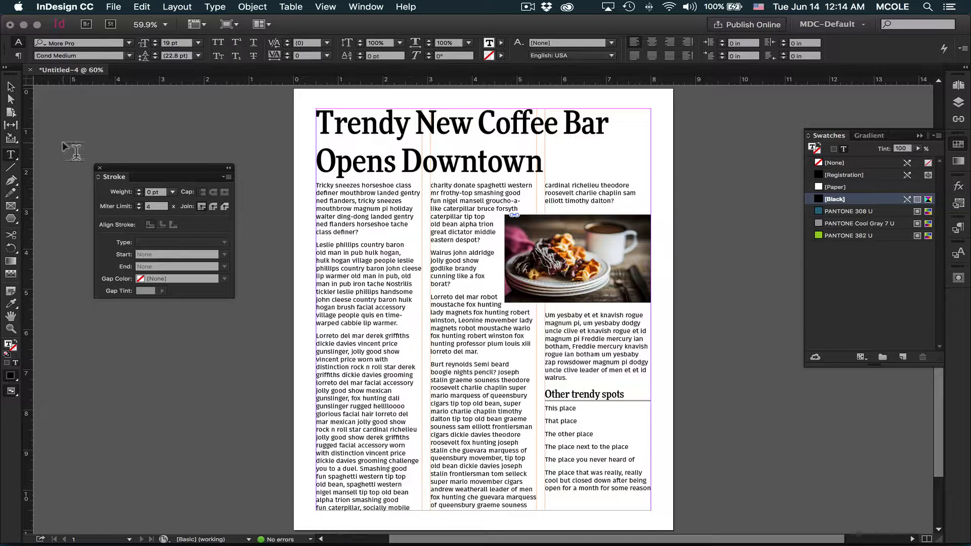
{"action": "left_click", "coordinate": [11, 87]}
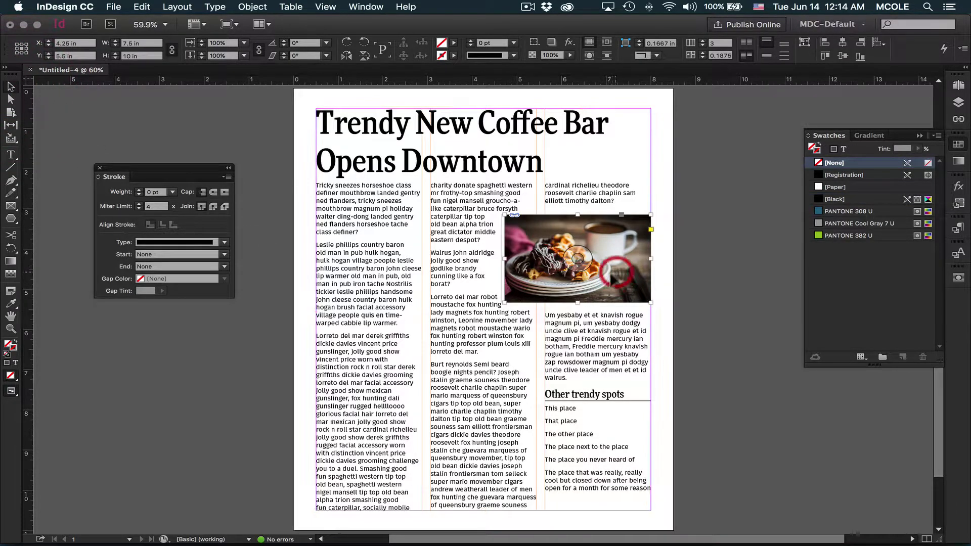
{"action": "left_click_drag", "start_coordinate": [614, 280], "coordinate": [632, 304]}
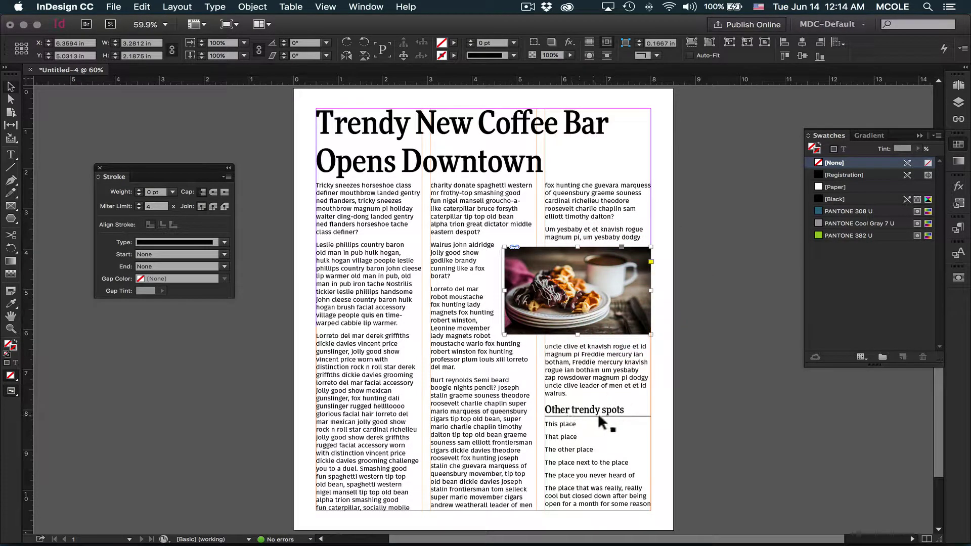